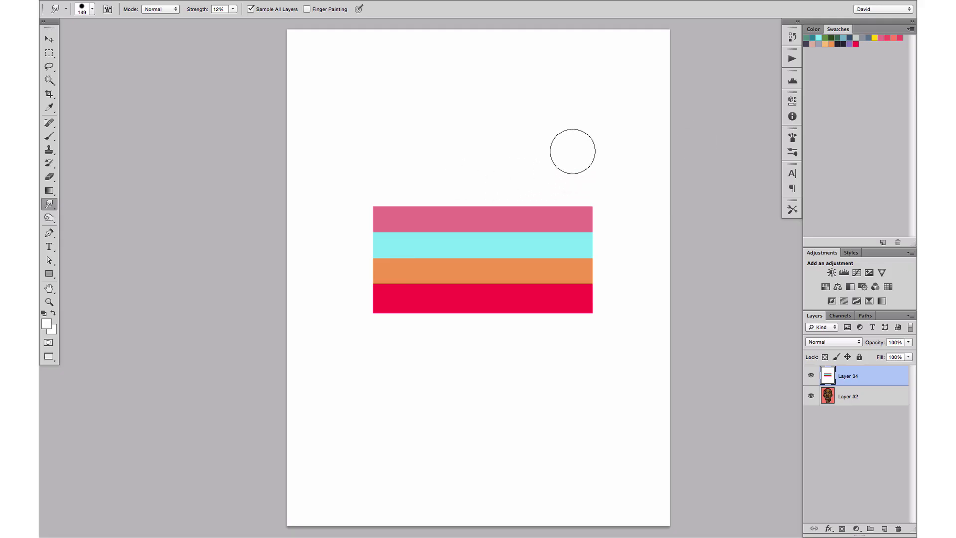
# - Smudge the pink-cyan boundary along its length and the middle of the cyan-orange and orange-red boundaries at 12% strength
pyautogui.keyDown('ctrl'); pyautogui.keyDown('alt'); pyautogui.moveTo(543, 135); pyautogui.dragTo(523, 134); pyautogui.keyUp('alt'); pyautogui.keyUp('ctrl')
pyautogui.press('b')
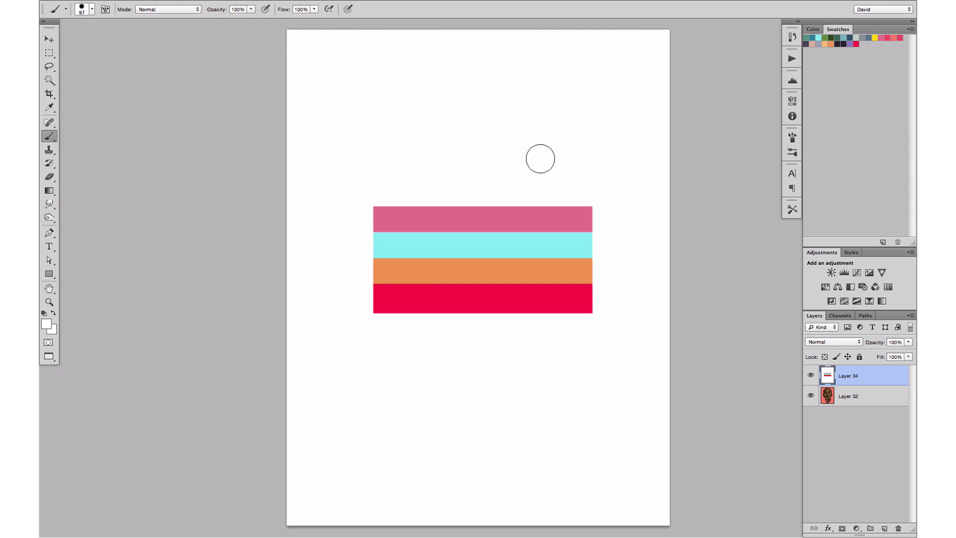
pyautogui.press('r')
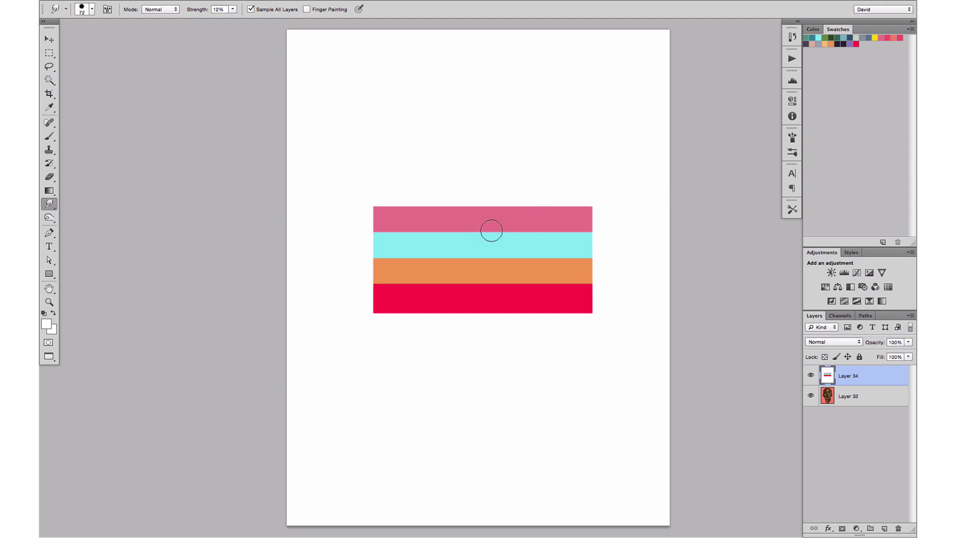
pyautogui.moveTo(470, 224); pyautogui.dragTo(472, 227)
pyautogui.moveTo(383, 235); pyautogui.dragTo(586, 233)
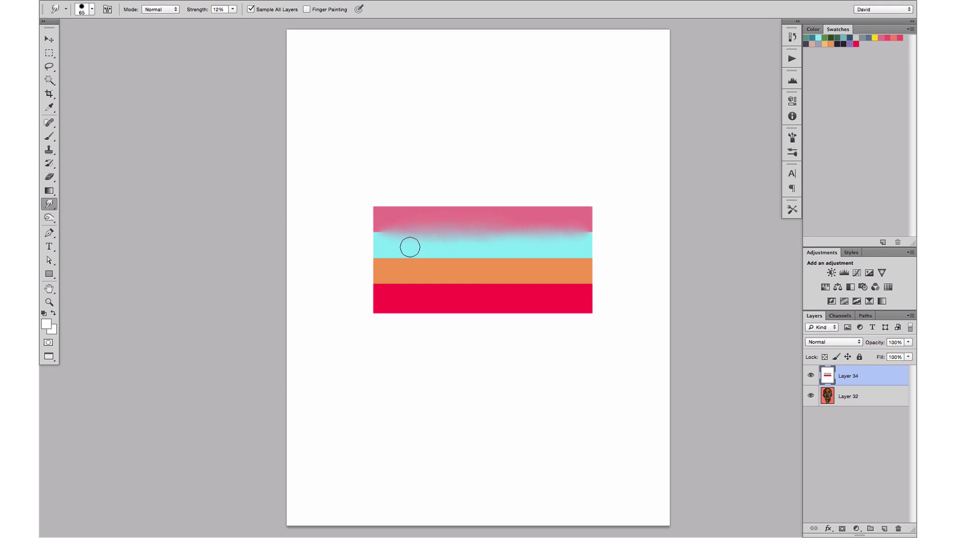
pyautogui.moveTo(442, 252)
pyautogui.mouseDown()
pyautogui.moveTo(479, 255)
pyautogui.moveTo(415, 258)
pyautogui.moveTo(481, 258)
pyautogui.moveTo(427, 257)
pyautogui.moveTo(430, 249)
pyautogui.moveTo(481, 252)
pyautogui.moveTo(464, 269)
pyautogui.moveTo(420, 265)
pyautogui.moveTo(467, 269)
pyautogui.moveTo(456, 276)
pyautogui.moveTo(423, 263)
pyautogui.moveTo(474, 260)
pyautogui.moveTo(403, 253)
pyautogui.moveTo(468, 254)
pyautogui.moveTo(425, 270)
pyautogui.moveTo(486, 272)
pyautogui.moveTo(417, 280)
pyautogui.moveTo(445, 283)
pyautogui.moveTo(422, 288)
pyautogui.moveTo(489, 288)
pyautogui.mouseUp()
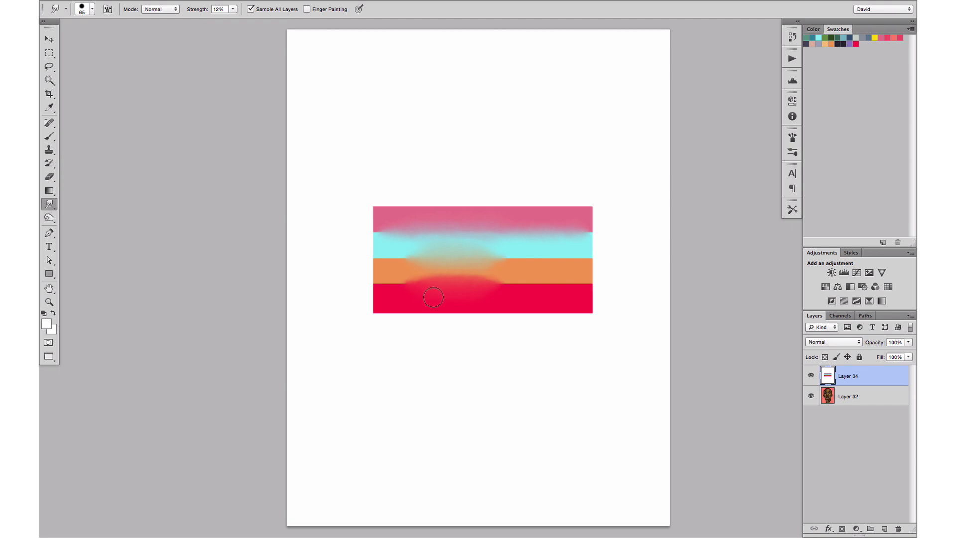
# - Blend the boundary between the cyan and orange stripes across its width, and review the smudge brush's tip settings
pyautogui.click(793, 138)
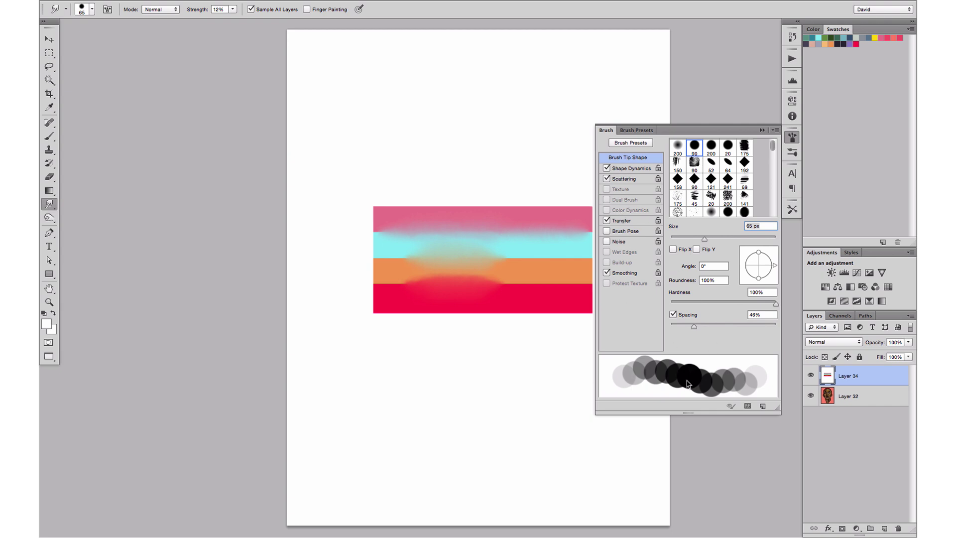
pyautogui.click(763, 131)
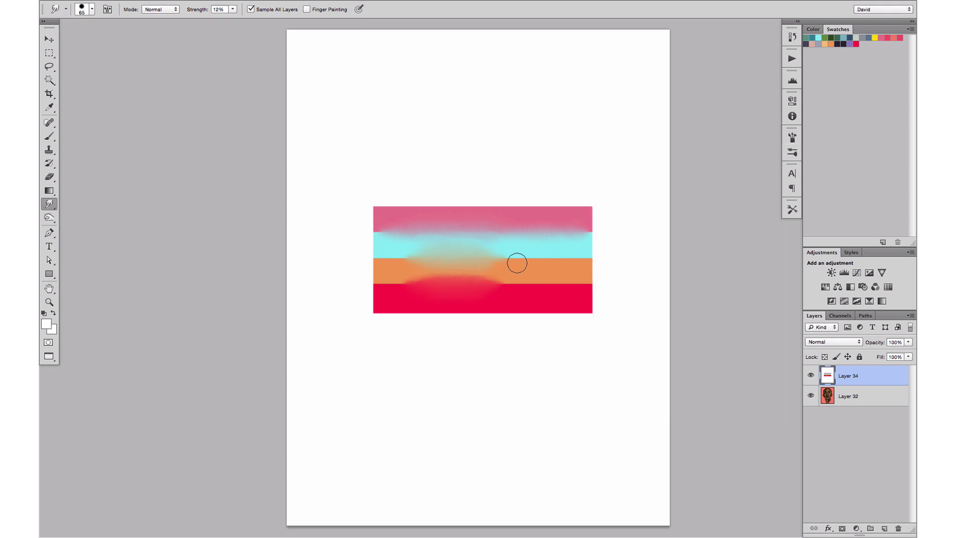
pyautogui.moveTo(555, 263)
pyautogui.mouseDown()
pyautogui.moveTo(487, 260)
pyautogui.moveTo(572, 259)
pyautogui.moveTo(383, 261)
pyautogui.mouseUp()
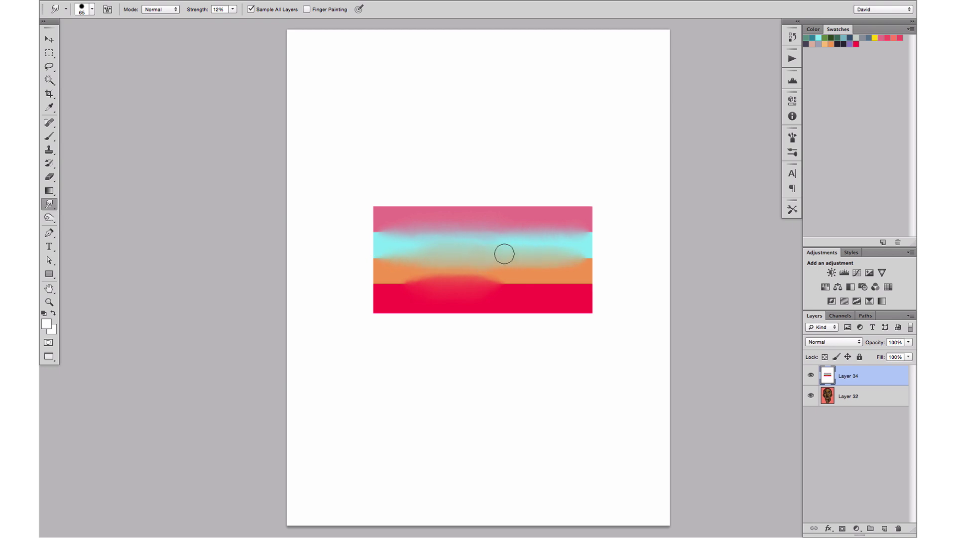
pyautogui.click(793, 138)
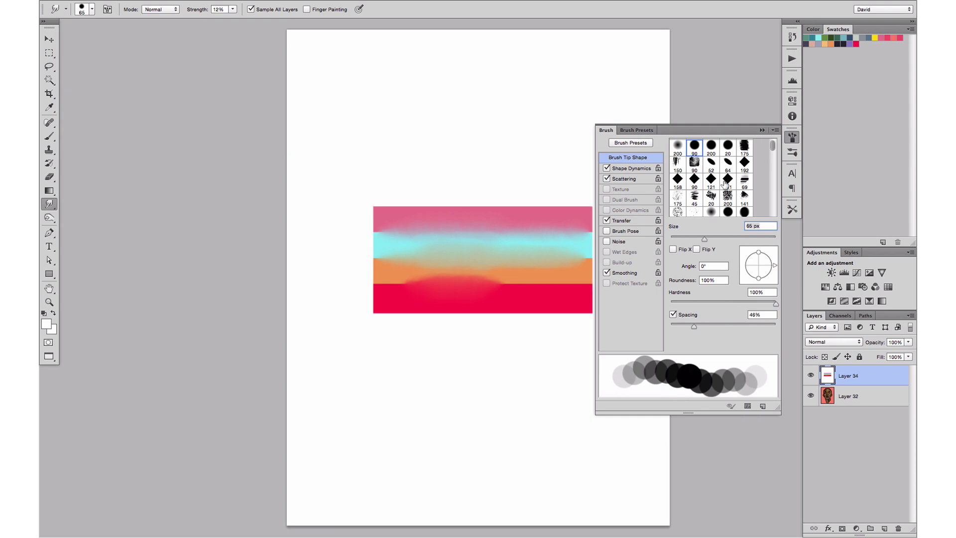
pyautogui.click(762, 130)
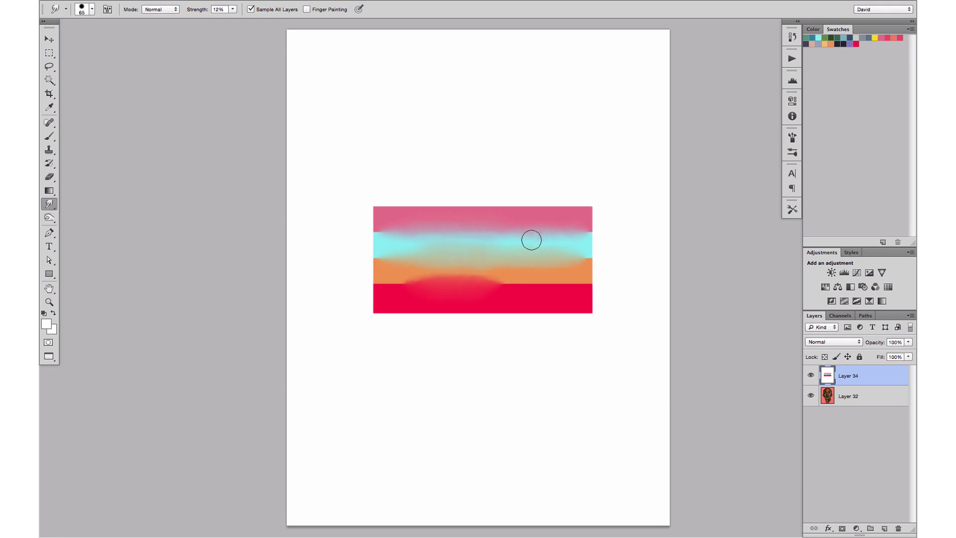
# - Hide Layer 34 with the color stripes and add a new empty layer directly above the portrait on Layer 32
pyautogui.click(811, 376)
pyautogui.click(867, 396)
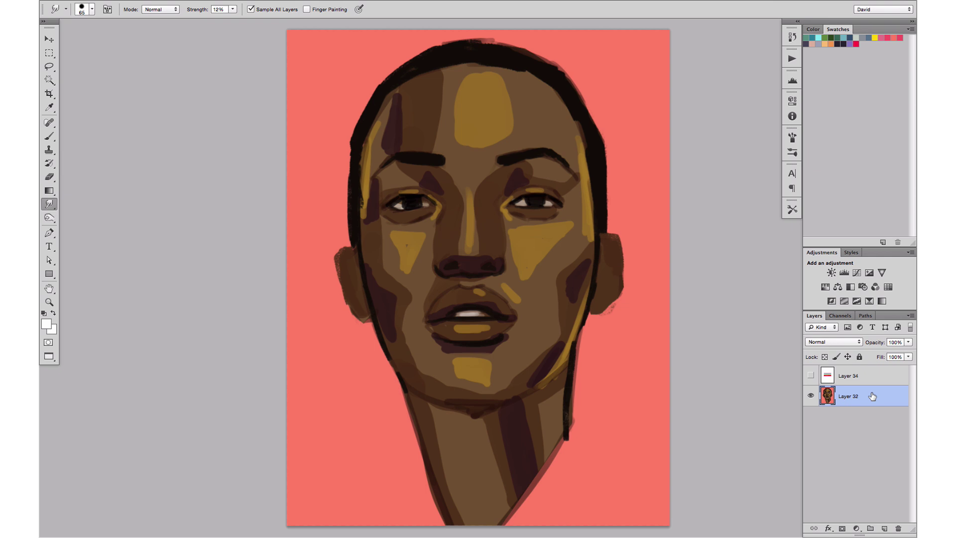
pyautogui.hotkey('ctrl', 'alt', 'shift', 'n')
# - Smudge the edges of the golden forehead highlight into the surrounding skin, undoing the stroke that smears the eyebrow on the left
pyautogui.moveTo(467, 128); pyautogui.dragTo(478, 127)
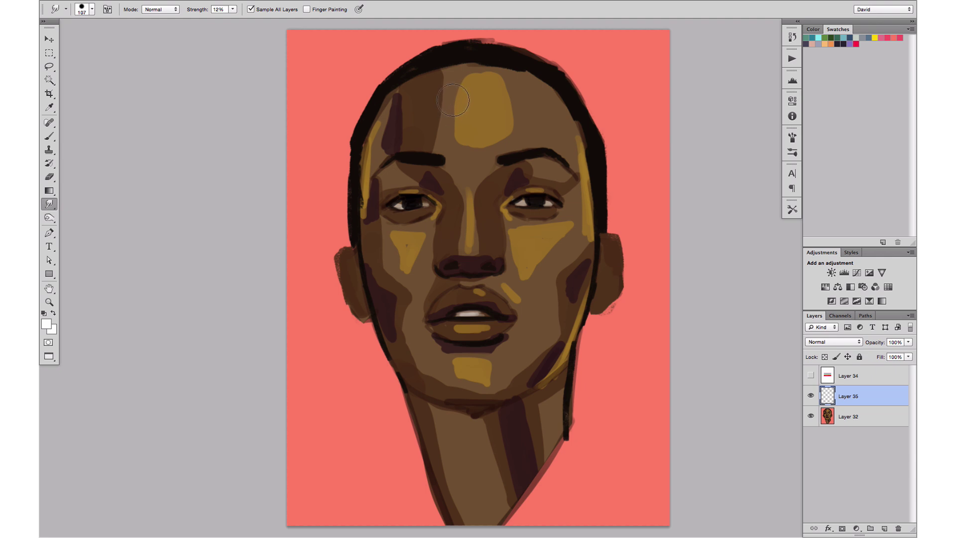
pyautogui.moveTo(452, 103)
pyautogui.mouseDown()
pyautogui.moveTo(458, 152)
pyautogui.moveTo(479, 155)
pyautogui.moveTo(499, 140)
pyautogui.moveTo(496, 125)
pyautogui.moveTo(474, 116)
pyautogui.mouseUp()
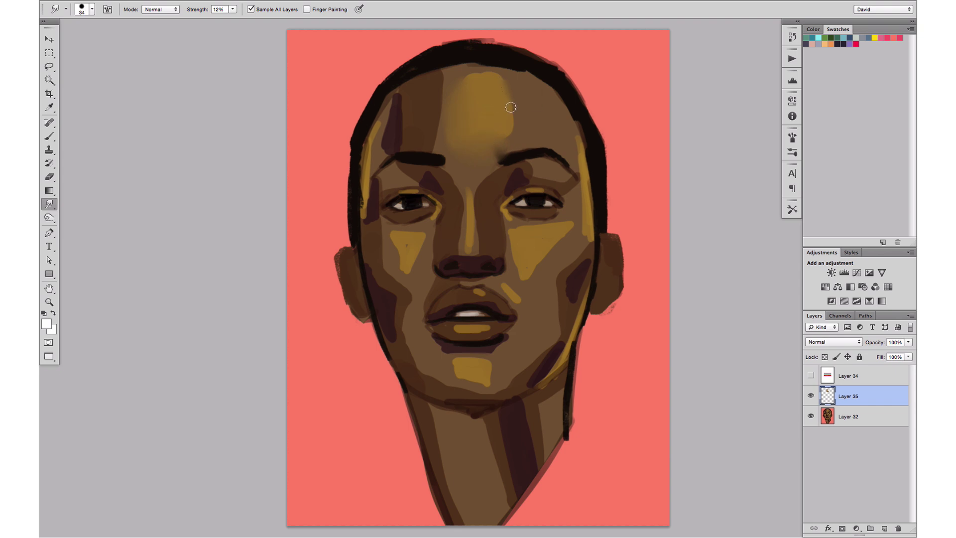
pyautogui.moveTo(506, 109)
pyautogui.mouseDown()
pyautogui.moveTo(501, 132)
pyautogui.moveTo(523, 105)
pyautogui.moveTo(491, 125)
pyautogui.moveTo(473, 156)
pyautogui.moveTo(402, 139)
pyautogui.mouseUp()
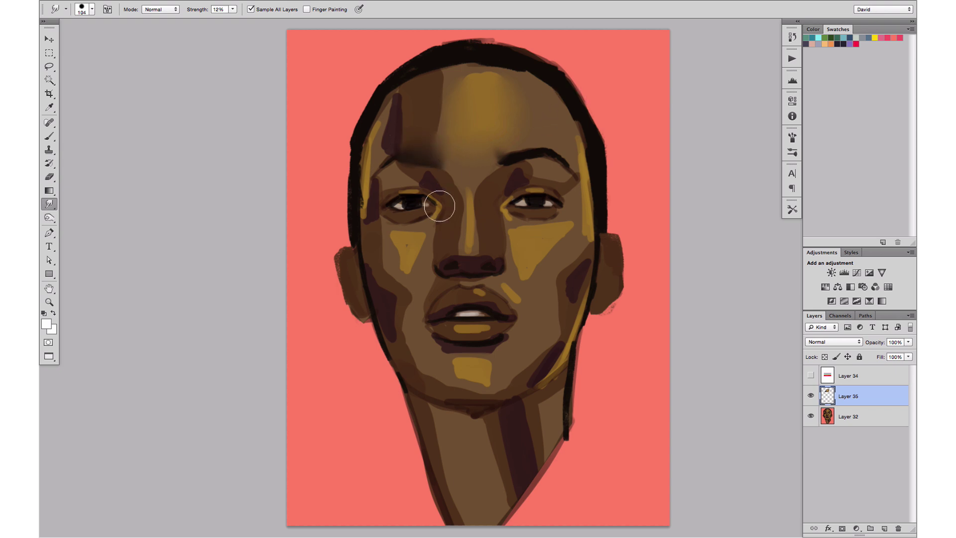
pyautogui.hotkey('ctrl', 'z')
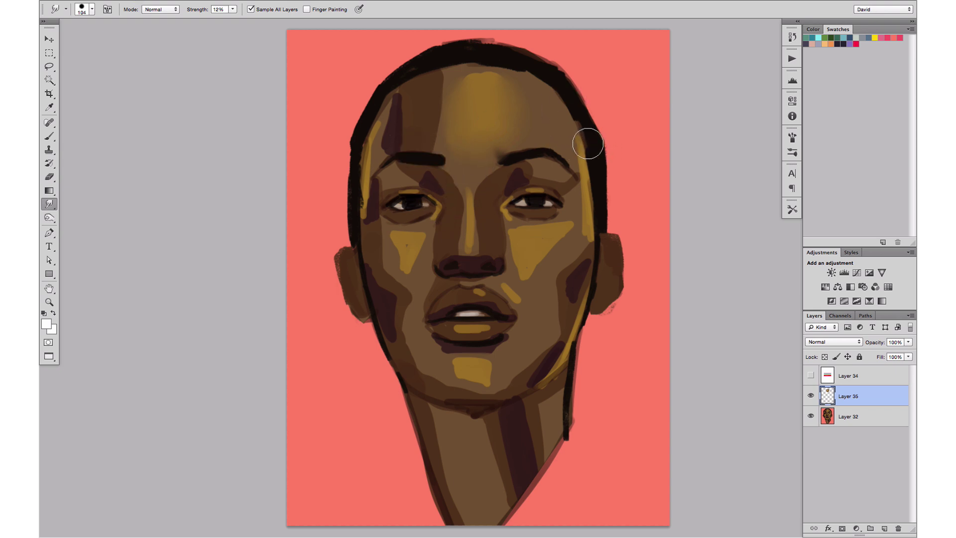
# - Blend the dark brown and purple forehead shadows and the top of the golden highlight into the neighboring skin tones
pyautogui.moveTo(463, 107)
pyautogui.mouseDown()
pyautogui.moveTo(453, 102)
pyautogui.moveTo(438, 129)
pyautogui.mouseUp()
pyautogui.moveTo(432, 90)
pyautogui.mouseDown()
pyautogui.moveTo(426, 129)
pyautogui.moveTo(420, 107)
pyautogui.moveTo(415, 138)
pyautogui.moveTo(410, 106)
pyautogui.moveTo(403, 142)
pyautogui.moveTo(406, 107)
pyautogui.moveTo(403, 142)
pyautogui.moveTo(381, 123)
pyautogui.moveTo(374, 160)
pyautogui.moveTo(398, 95)
pyautogui.moveTo(397, 117)
pyautogui.mouseUp()
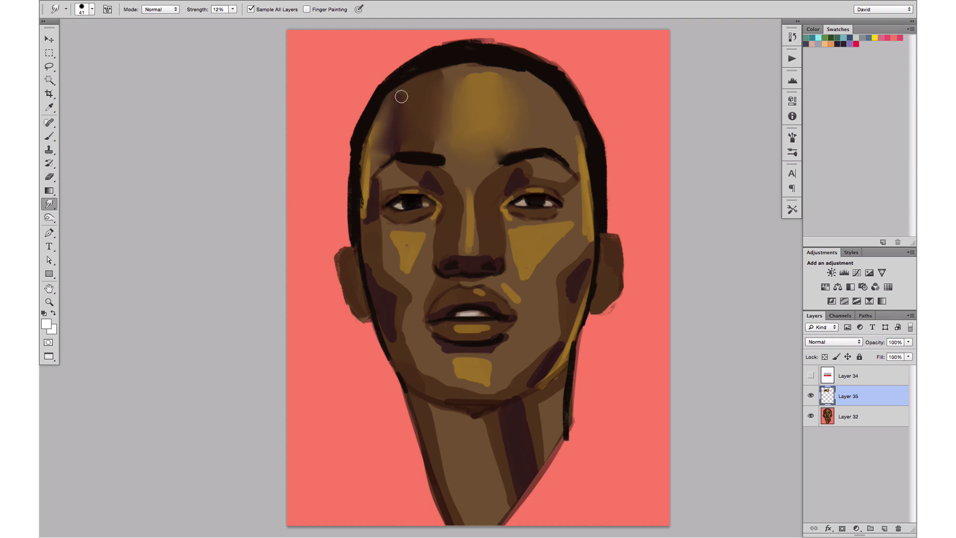
pyautogui.moveTo(448, 73); pyautogui.dragTo(454, 74)
pyautogui.moveTo(467, 81); pyautogui.dragTo(489, 83)
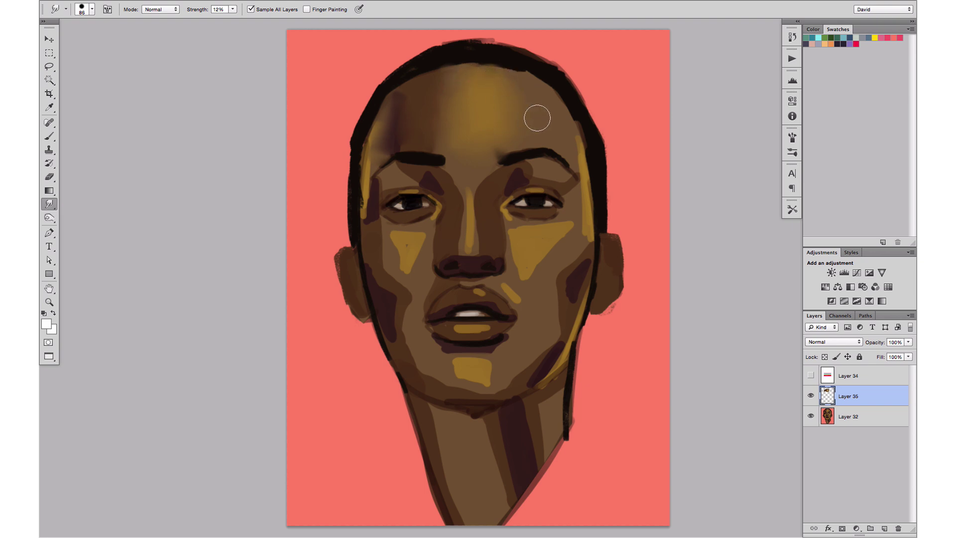
pyautogui.moveTo(505, 105)
pyautogui.mouseDown()
pyautogui.moveTo(512, 117)
pyautogui.moveTo(489, 111)
pyautogui.moveTo(518, 109)
pyautogui.moveTo(448, 93)
pyautogui.moveTo(476, 132)
pyautogui.moveTo(464, 127)
pyautogui.mouseUp()
# - Smudge the golden highlights on both cheeks and the adjoining cheek shadows into soft transitions
pyautogui.moveTo(401, 245)
pyautogui.mouseDown()
pyautogui.moveTo(378, 233)
pyautogui.moveTo(410, 267)
pyautogui.moveTo(447, 218)
pyautogui.mouseUp()
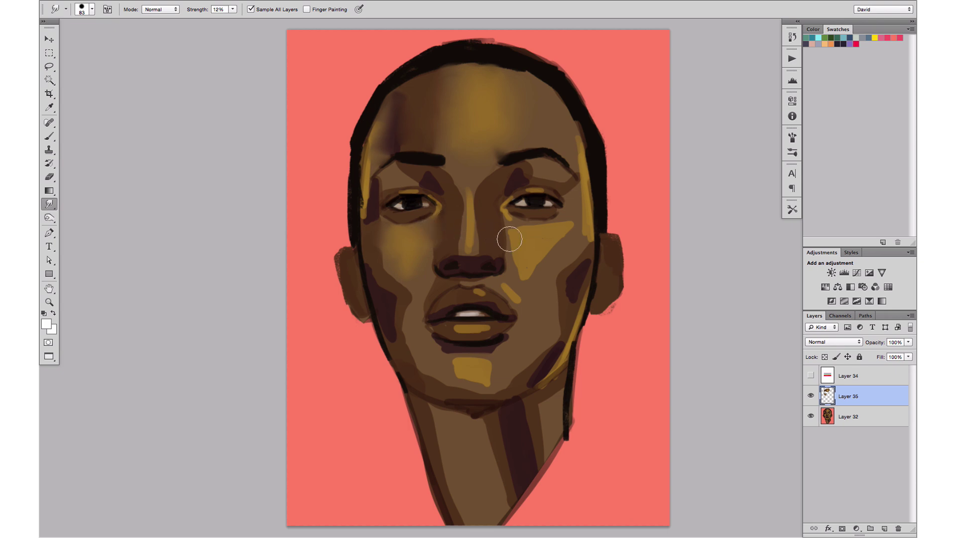
pyautogui.moveTo(516, 243)
pyautogui.mouseDown()
pyautogui.moveTo(522, 272)
pyautogui.moveTo(544, 269)
pyautogui.moveTo(540, 232)
pyautogui.mouseUp()
pyautogui.moveTo(533, 274)
pyautogui.mouseDown()
pyautogui.moveTo(570, 231)
pyautogui.moveTo(518, 236)
pyautogui.moveTo(577, 228)
pyautogui.moveTo(562, 235)
pyautogui.moveTo(575, 218)
pyautogui.mouseUp()
pyautogui.moveTo(402, 254)
pyautogui.mouseDown()
pyautogui.moveTo(408, 273)
pyautogui.moveTo(422, 236)
pyautogui.moveTo(446, 227)
pyautogui.moveTo(409, 247)
pyautogui.moveTo(381, 245)
pyautogui.moveTo(411, 292)
pyautogui.moveTo(384, 269)
pyautogui.moveTo(415, 291)
pyautogui.moveTo(404, 298)
pyautogui.moveTo(414, 294)
pyautogui.moveTo(405, 313)
pyautogui.moveTo(406, 298)
pyautogui.moveTo(409, 337)
pyautogui.moveTo(404, 323)
pyautogui.moveTo(421, 357)
pyautogui.moveTo(406, 337)
pyautogui.moveTo(429, 359)
pyautogui.moveTo(404, 297)
pyautogui.moveTo(405, 344)
pyautogui.moveTo(399, 292)
pyautogui.moveTo(378, 258)
pyautogui.mouseUp()
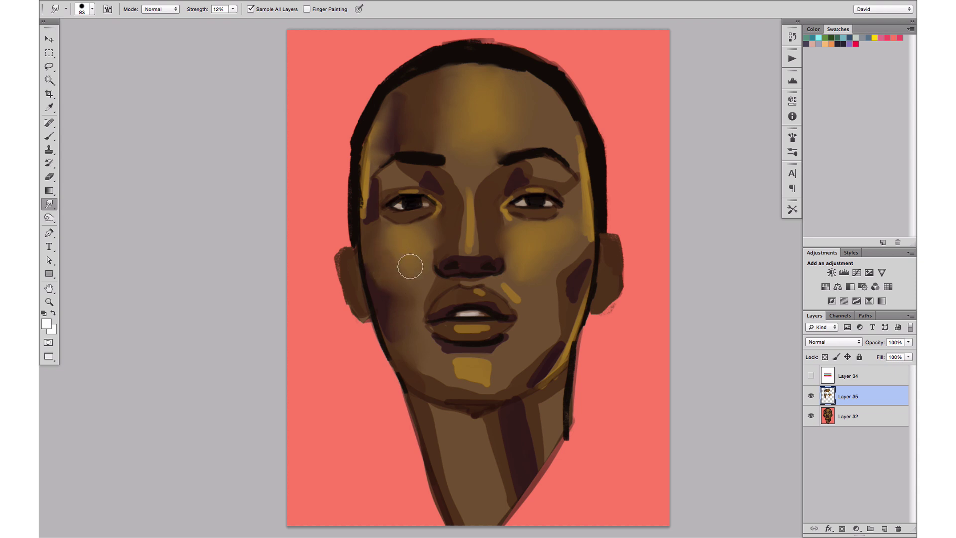
pyautogui.moveTo(569, 271)
pyautogui.mouseDown()
pyautogui.moveTo(565, 252)
pyautogui.moveTo(563, 260)
pyautogui.moveTo(573, 252)
pyautogui.moveTo(554, 277)
pyautogui.mouseUp()
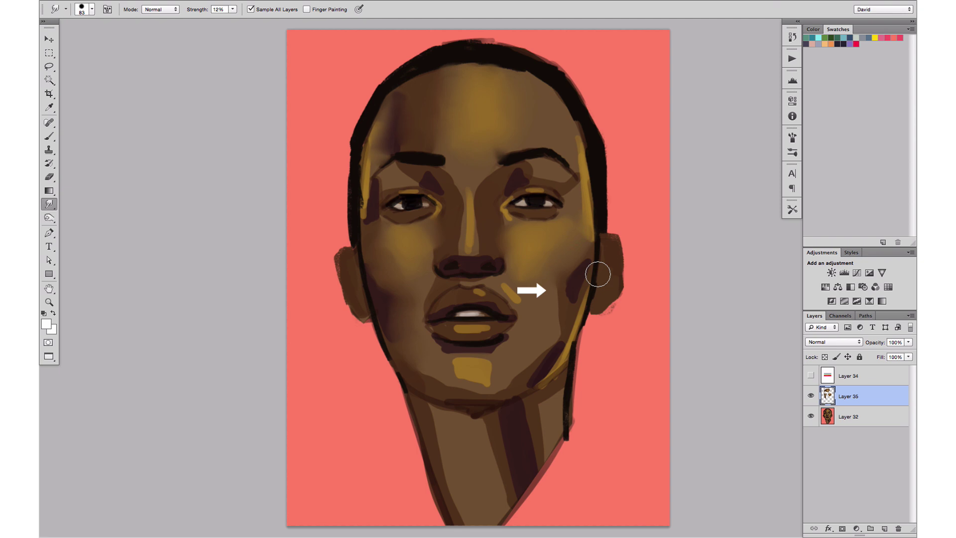
pyautogui.press('v')
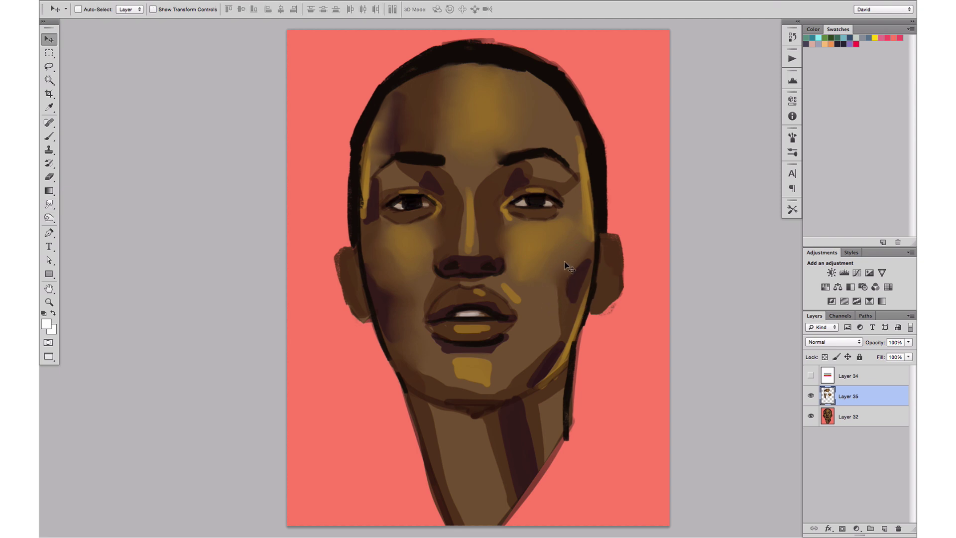
pyautogui.press('b')
pyautogui.moveTo(426, 173); pyautogui.dragTo(414, 175)
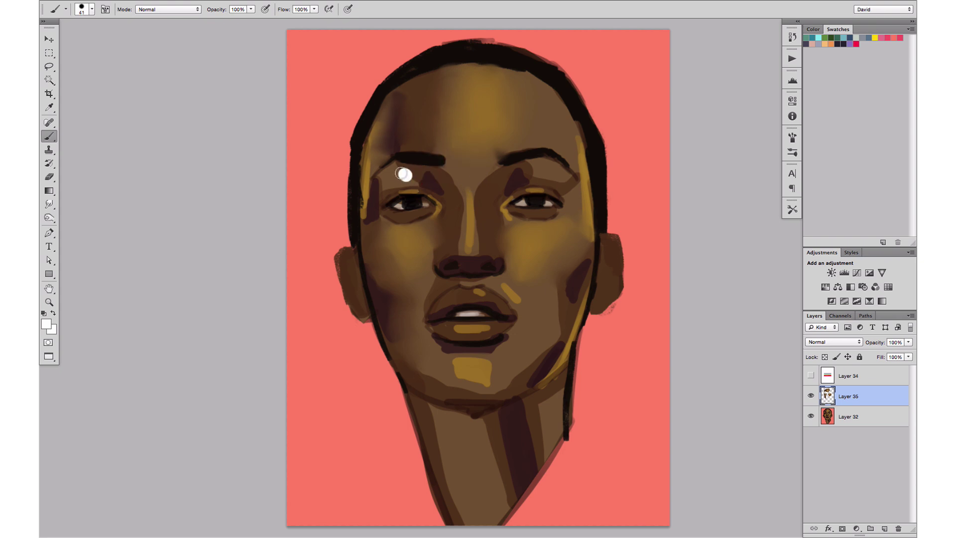
# - Smudge the shading around the eye socket on the left and soften the golden highlight along the nose bridge
pyautogui.press('r')
pyautogui.hotkey('shift', 'r')
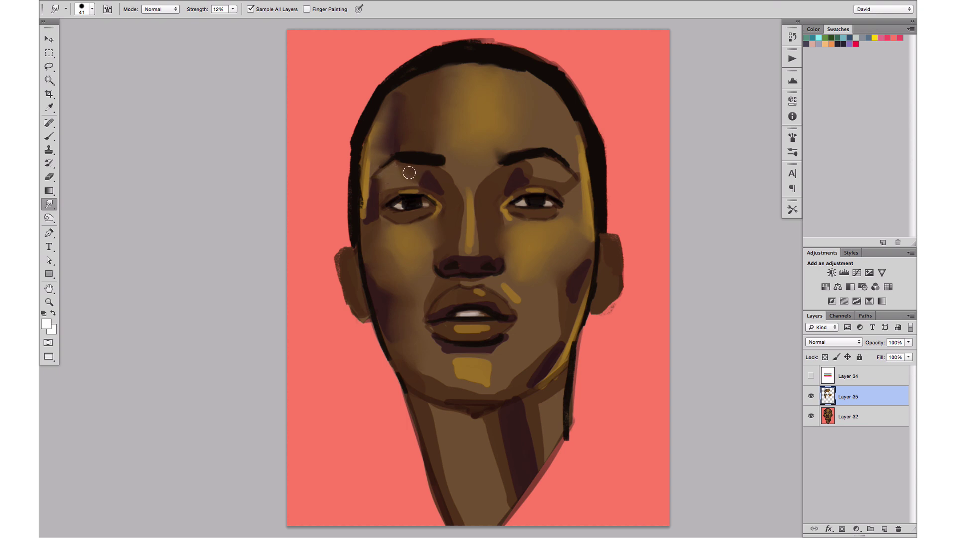
pyautogui.moveTo(427, 177); pyautogui.dragTo(419, 181)
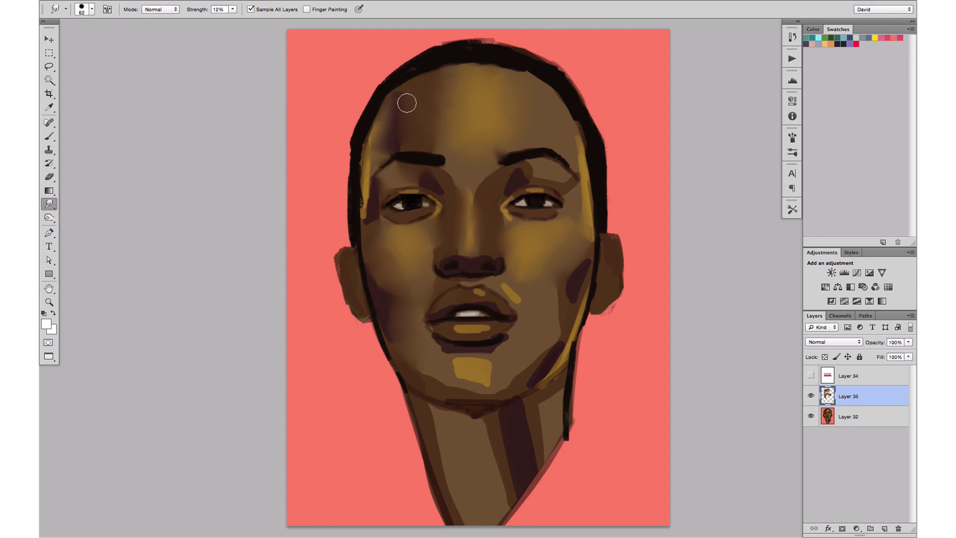
# - Soften the purple forehead shadow, the side of the nose and the purple shading above the eye on the right
pyautogui.moveTo(407, 104)
pyautogui.mouseDown()
pyautogui.moveTo(399, 143)
pyautogui.moveTo(414, 124)
pyautogui.moveTo(402, 143)
pyautogui.moveTo(410, 141)
pyautogui.moveTo(396, 145)
pyautogui.mouseUp()
pyautogui.moveTo(521, 180)
pyautogui.mouseDown()
pyautogui.moveTo(530, 174)
pyautogui.moveTo(499, 195)
pyautogui.mouseUp()
pyautogui.moveTo(511, 231); pyautogui.dragTo(508, 220)
pyautogui.moveTo(542, 182); pyautogui.dragTo(548, 183)
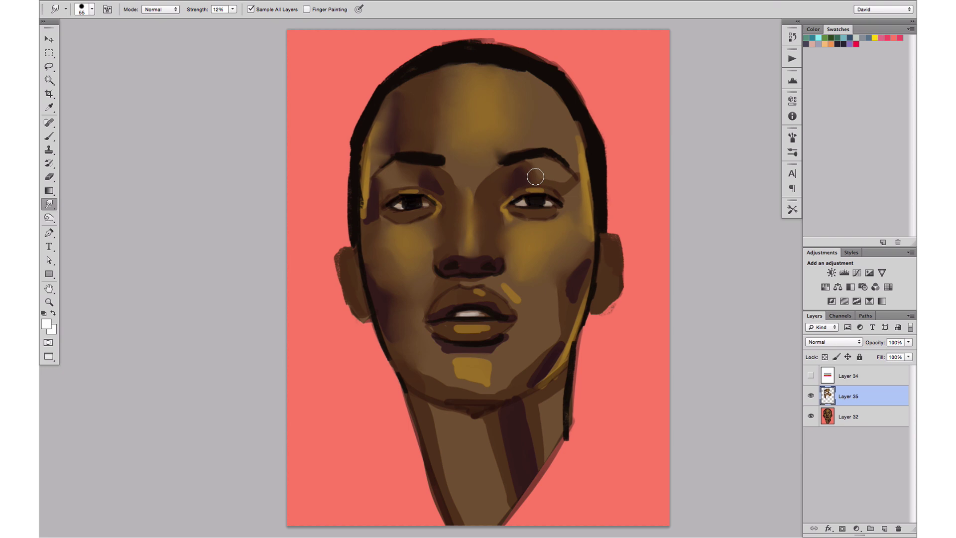